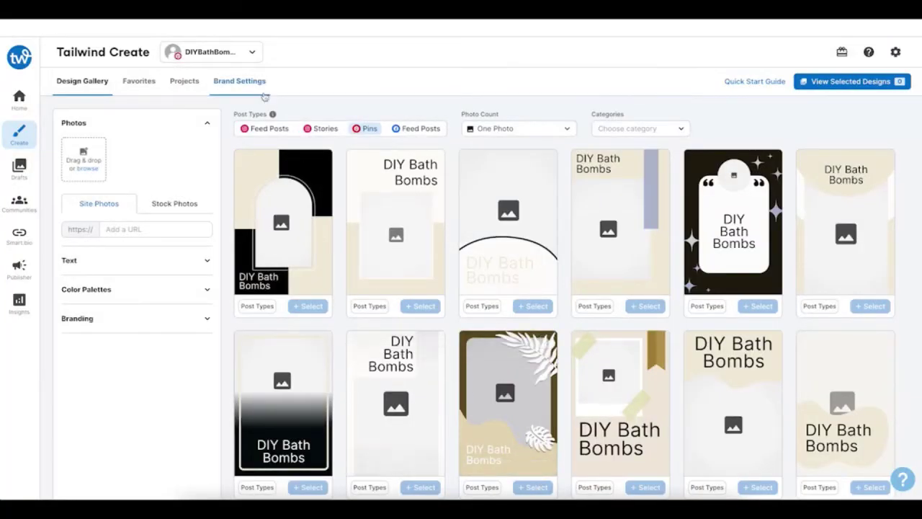
- Open Brand Settings and browse the font pairings and title fonts, keeping Amaranth and McLaren
{"action": "left_click", "coordinate": [257, 89]}
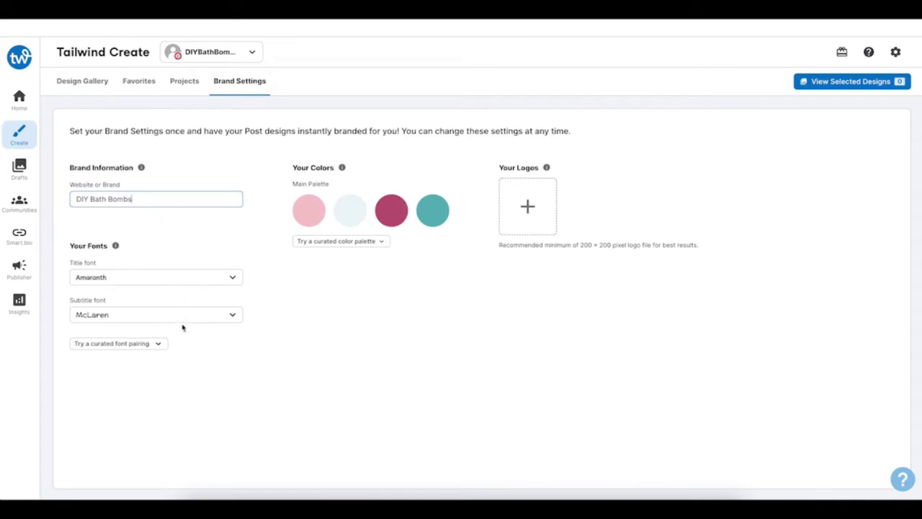
{"action": "left_click", "coordinate": [156, 344]}
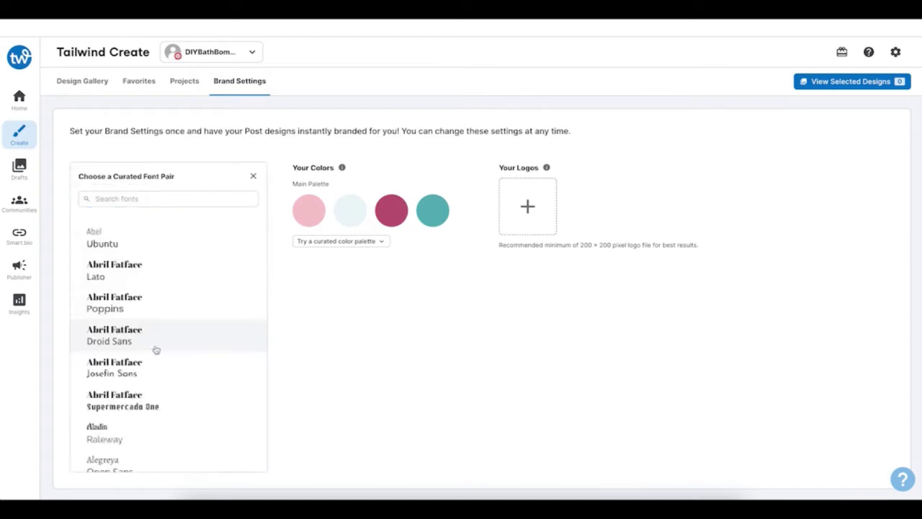
{"action": "left_click", "coordinate": [290, 313]}
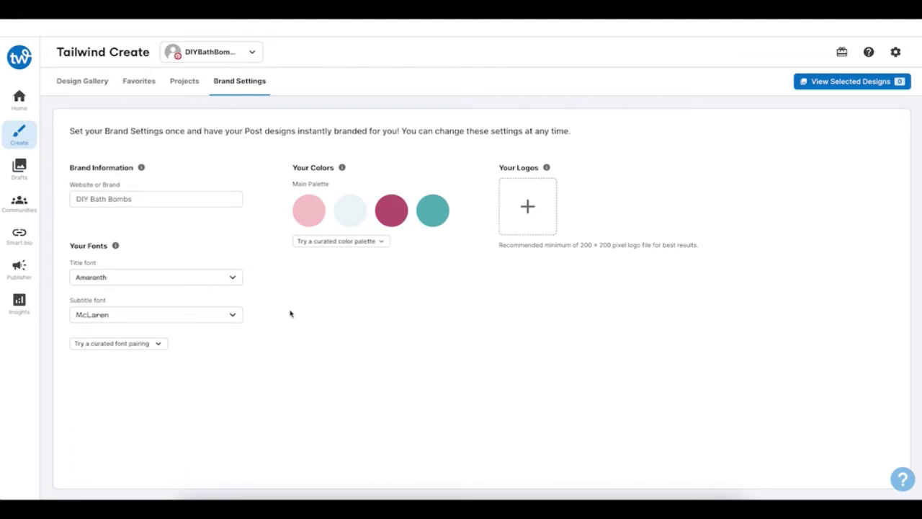
{"action": "left_click", "coordinate": [231, 281]}
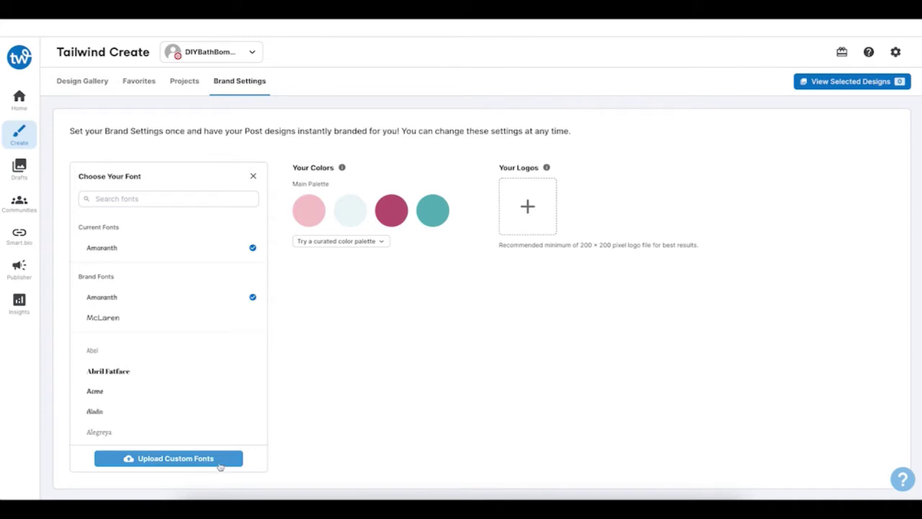
{"action": "left_click", "coordinate": [307, 374]}
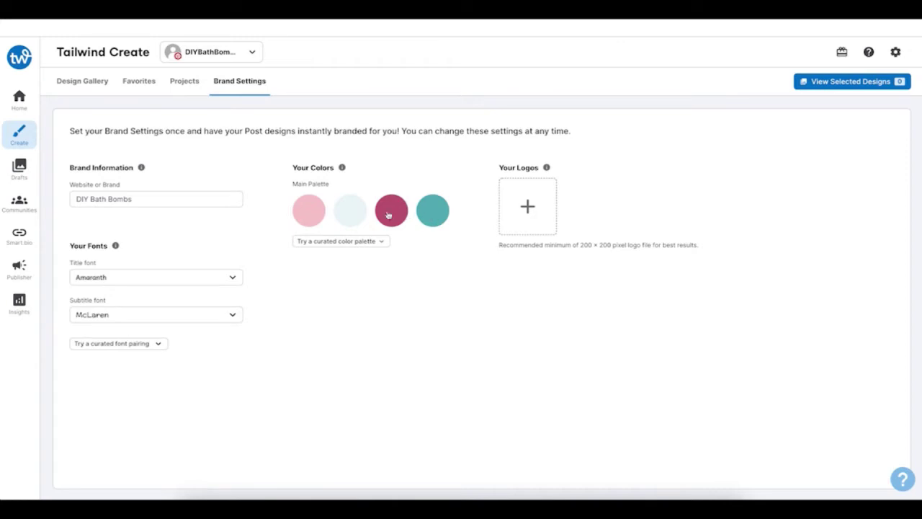
{"action": "left_click", "coordinate": [314, 215]}
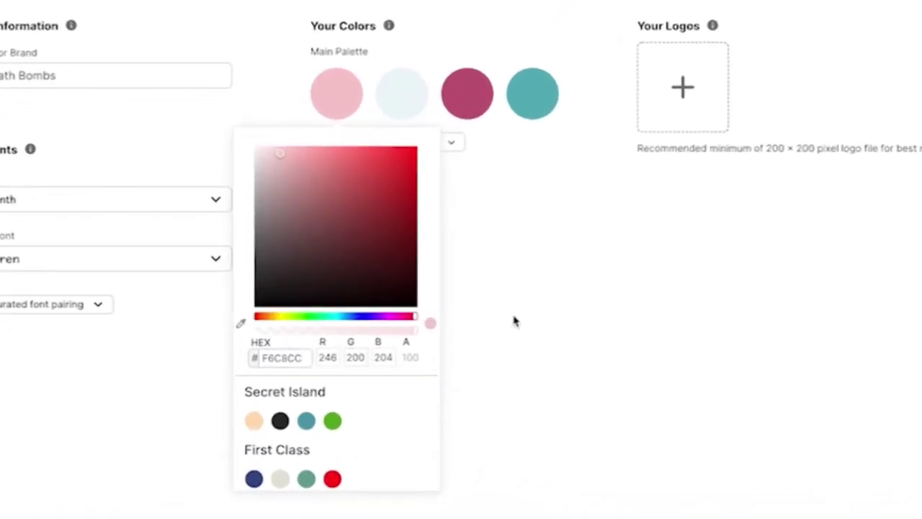
{"action": "left_click", "coordinate": [527, 283]}
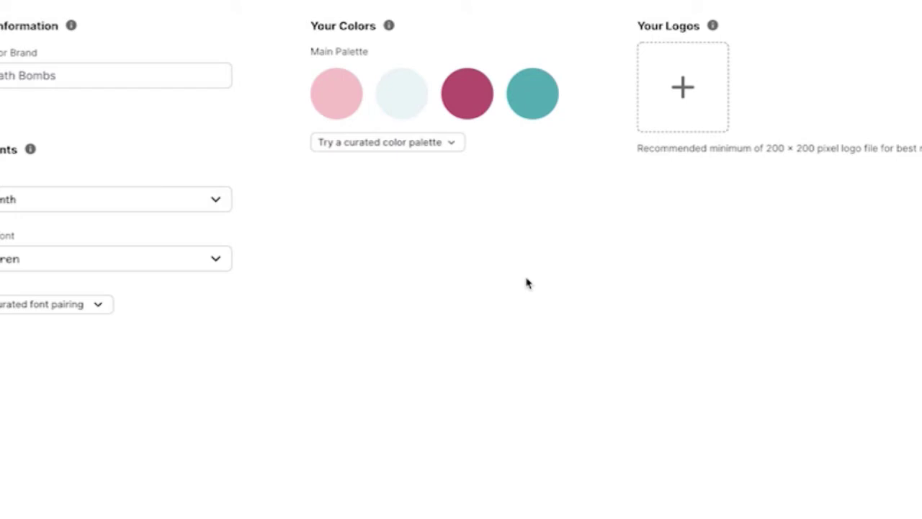
{"action": "left_click", "coordinate": [456, 144]}
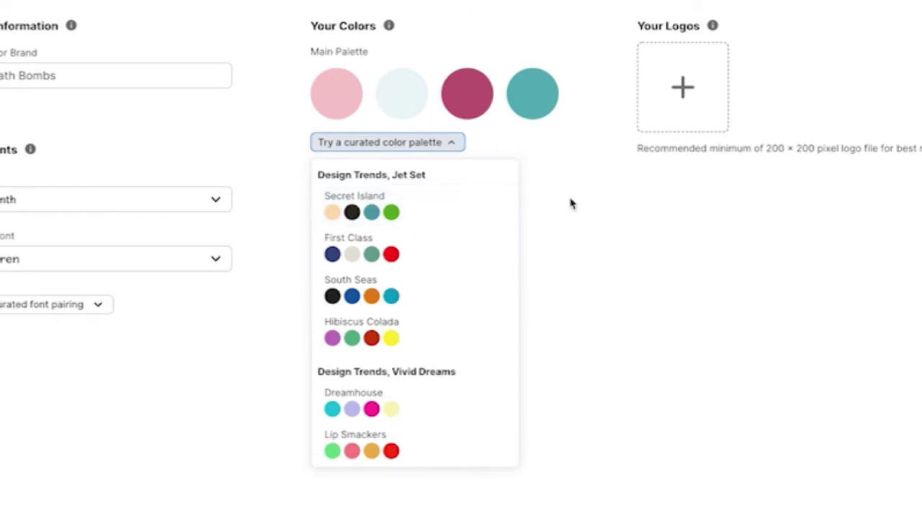
{"action": "left_click", "coordinate": [562, 199]}
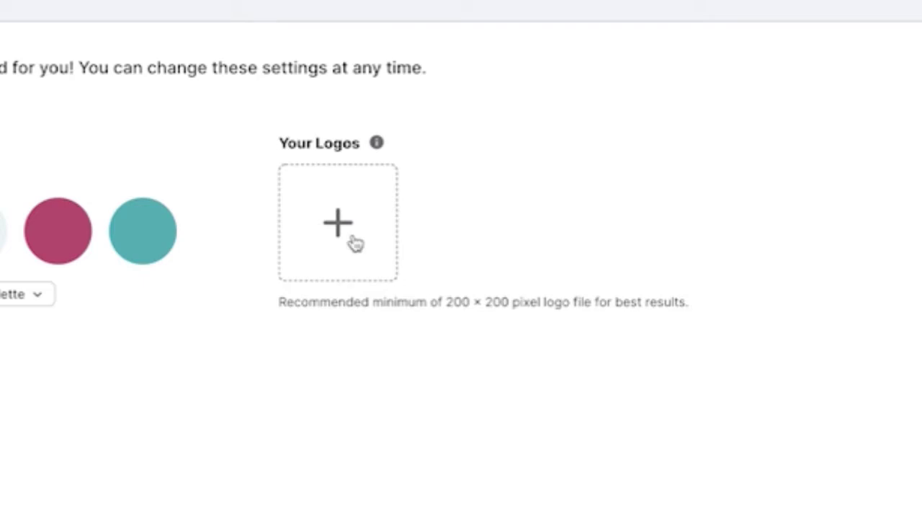
- Upload bomblogo.png from Desktop > BathBombs as the brand logo
{"action": "left_click", "coordinate": [356, 243]}
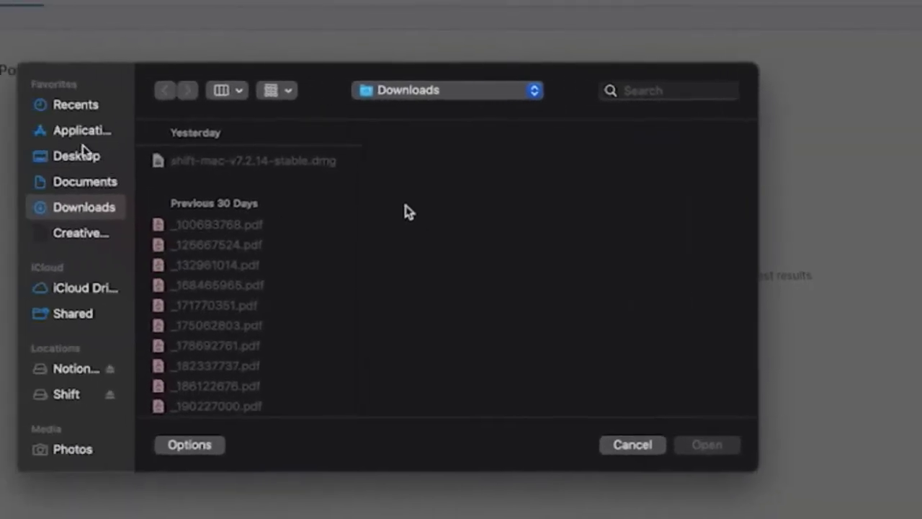
{"action": "left_click", "coordinate": [161, 156]}
{"action": "left_click", "coordinate": [311, 156]}
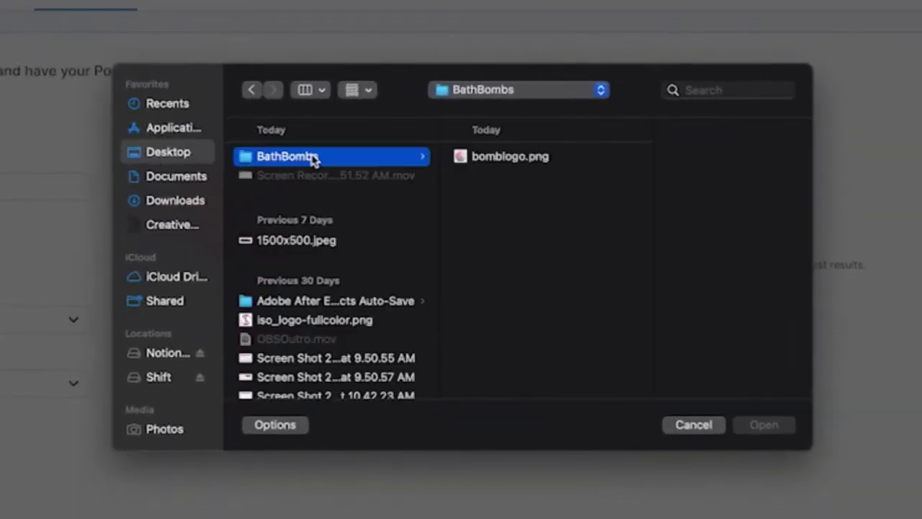
{"action": "left_click", "coordinate": [490, 159]}
{"action": "left_click", "coordinate": [758, 424]}
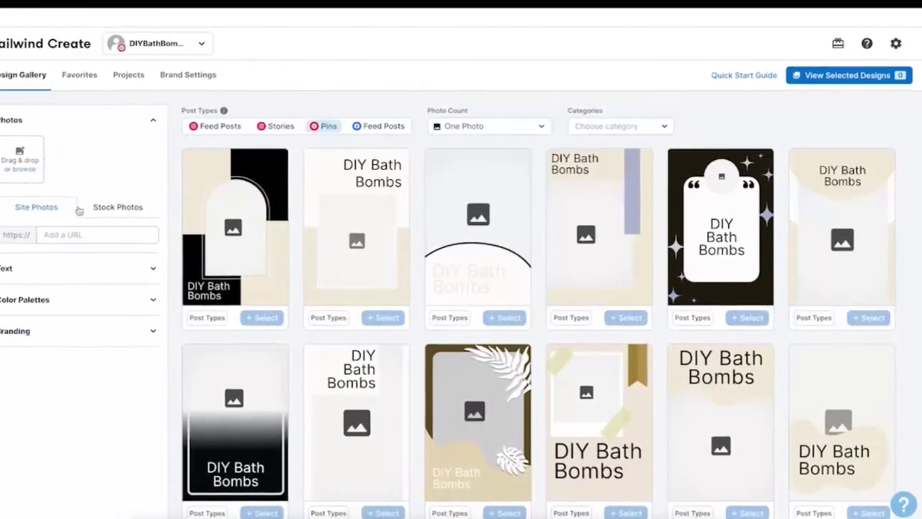
- Start adding a photo by URL, browse computer files, then cancel the file dialog
{"action": "left_click", "coordinate": [72, 235]}
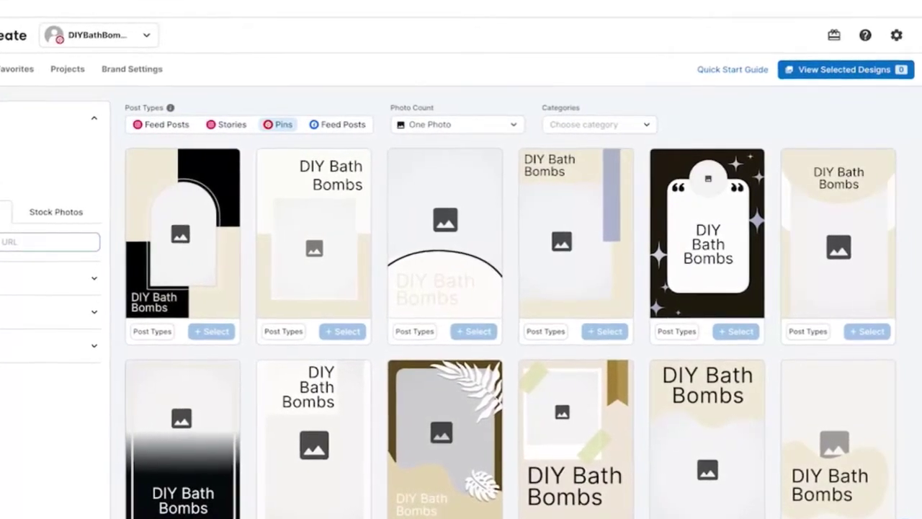
{"action": "left_click", "coordinate": [36, 240]}
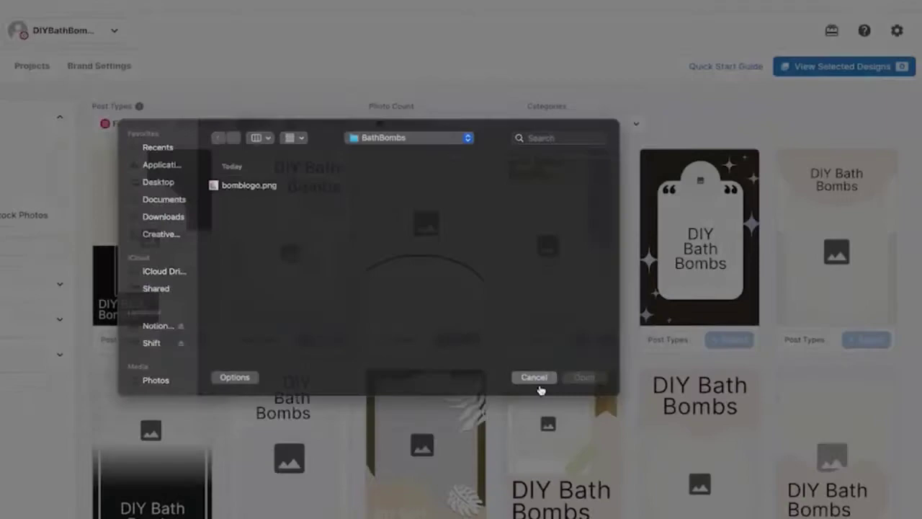
{"action": "left_click", "coordinate": [537, 378]}
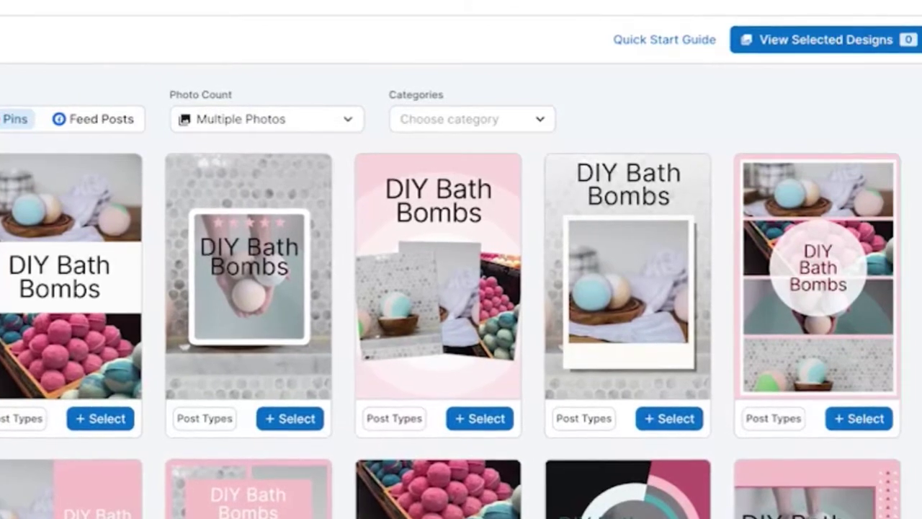
{"action": "mouse_move", "coordinate": [24, 285]}
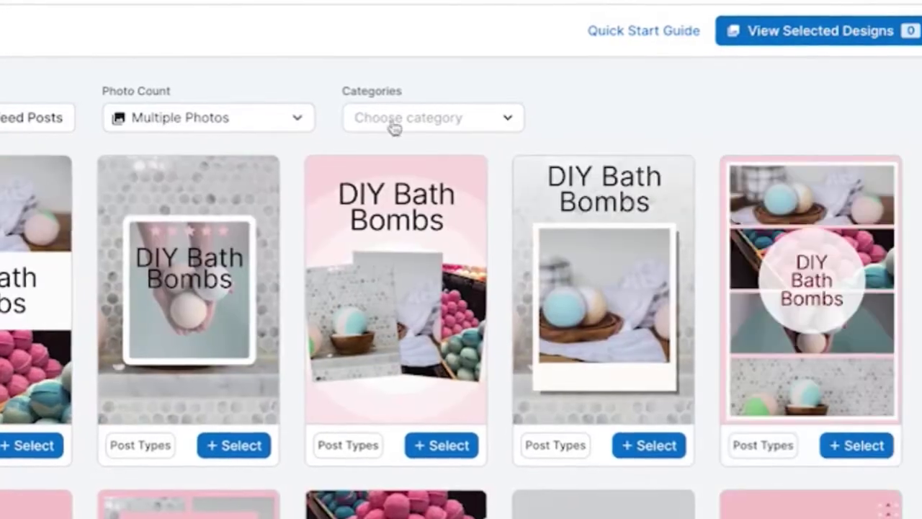
{"action": "left_click", "coordinate": [392, 124]}
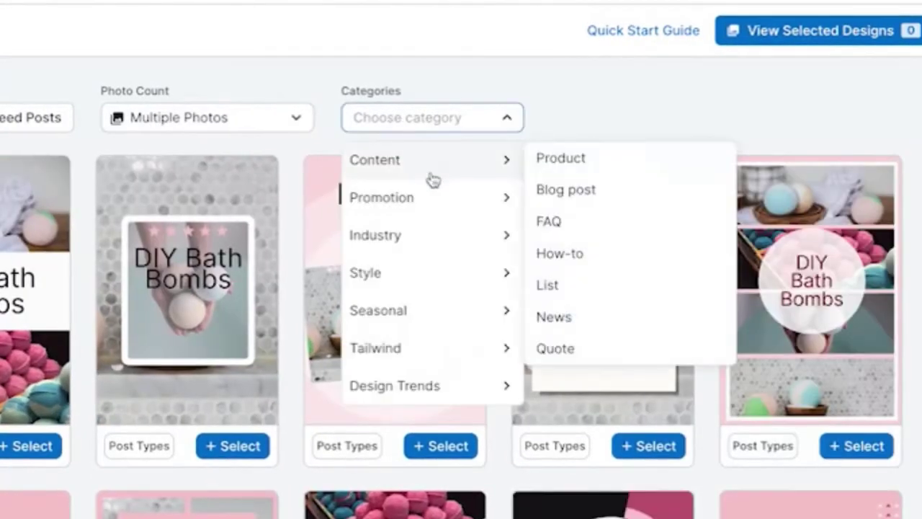
{"action": "mouse_move", "coordinate": [448, 205]}
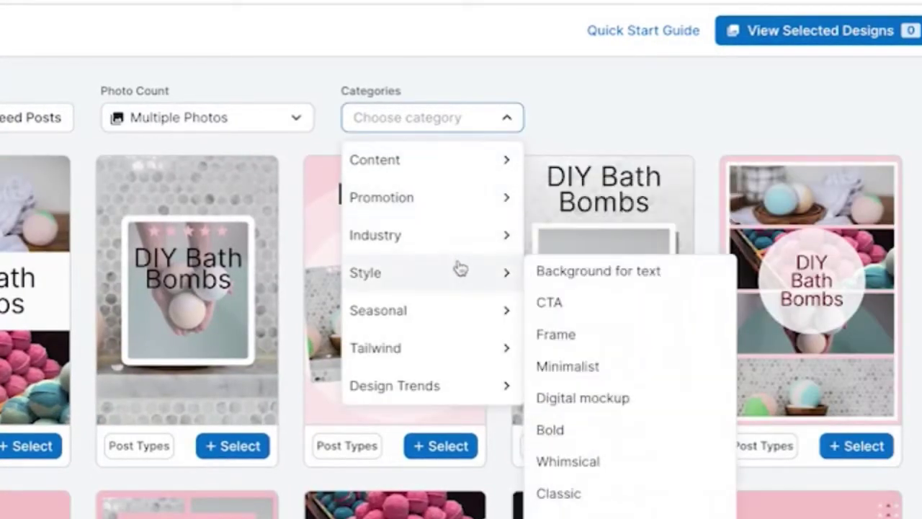
{"action": "left_click", "coordinate": [221, 115]}
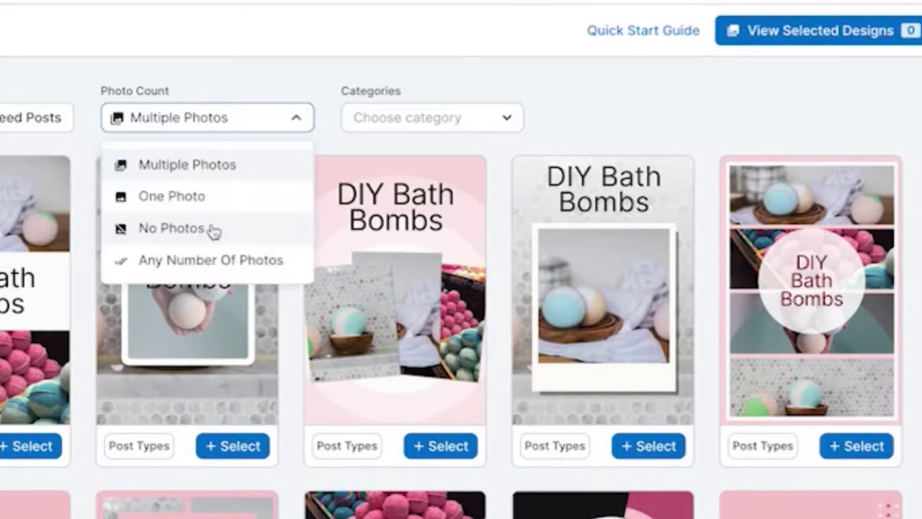
{"action": "left_click", "coordinate": [204, 93]}
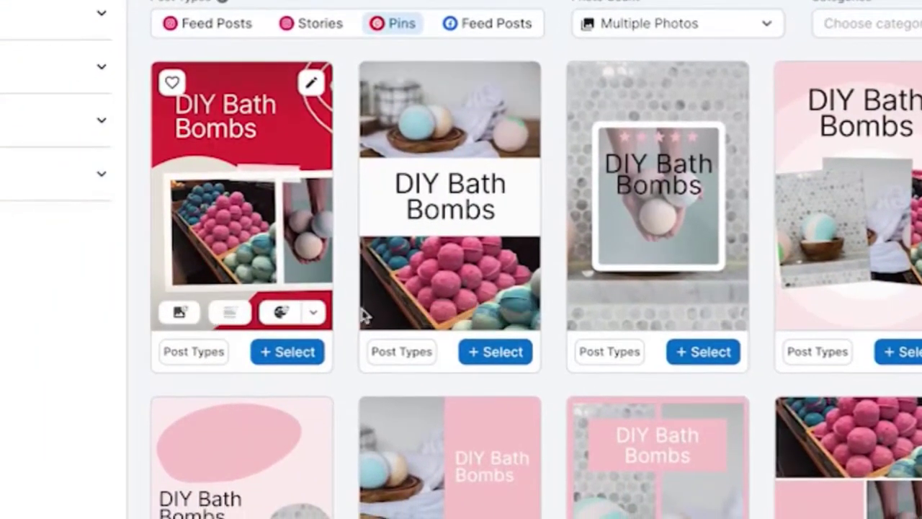
- Shuffle the second pin design's photos several times and try a different layout
{"action": "left_click", "coordinate": [389, 314]}
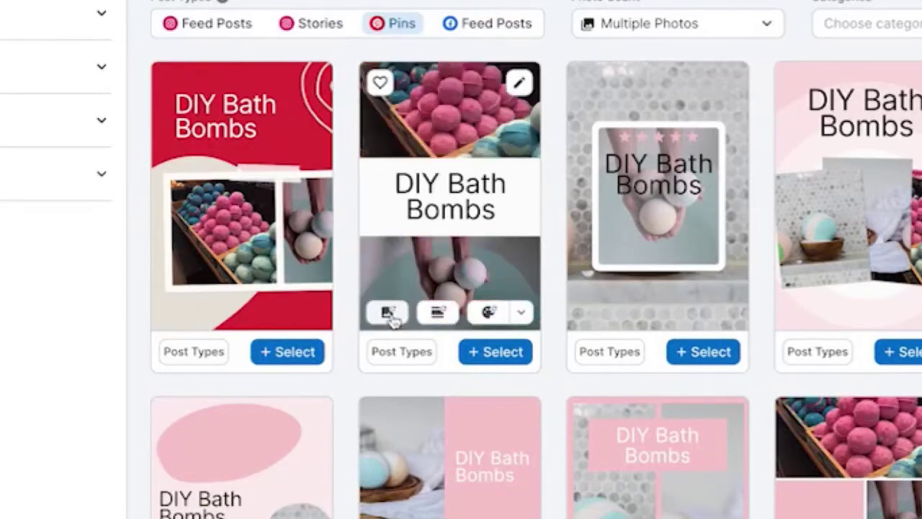
{"action": "left_click", "coordinate": [390, 317]}
{"action": "left_click", "coordinate": [440, 317]}
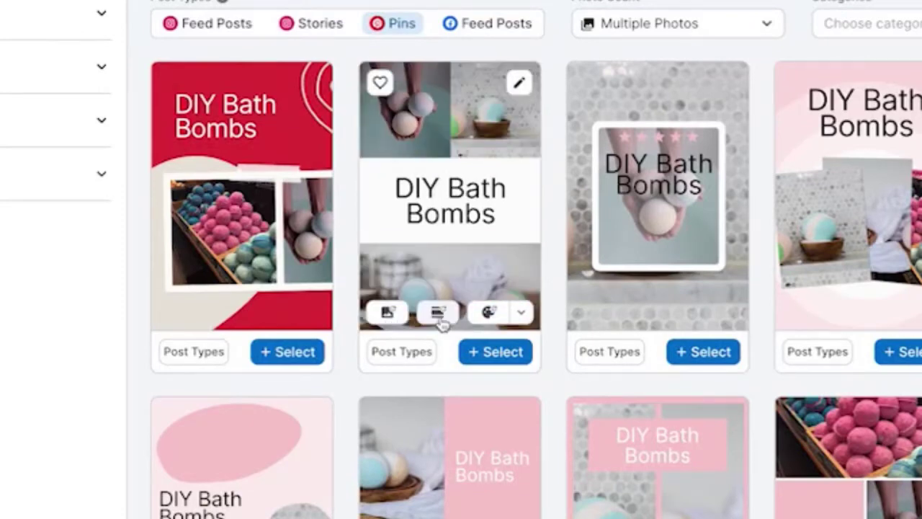
{"action": "left_click", "coordinate": [440, 316]}
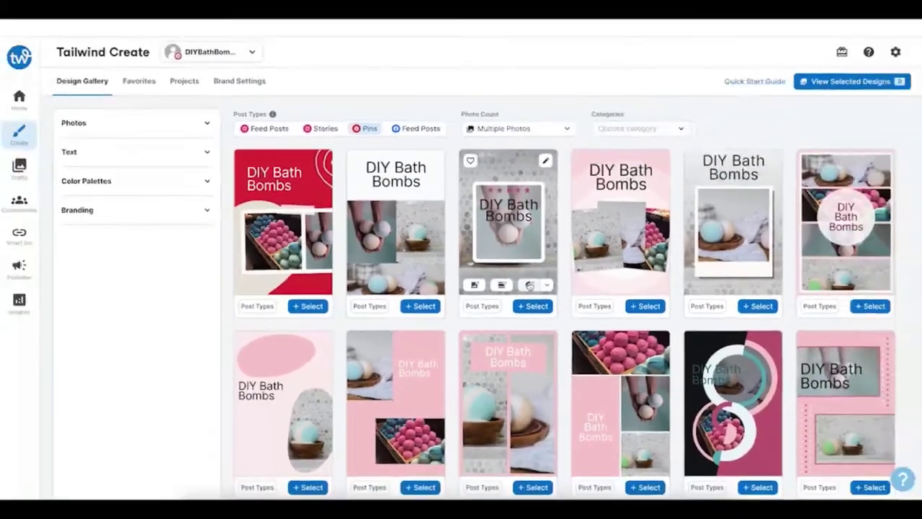
- Reposition the top-left bath-bomb photo in the second design, then favorite it
{"action": "left_click", "coordinate": [434, 164]}
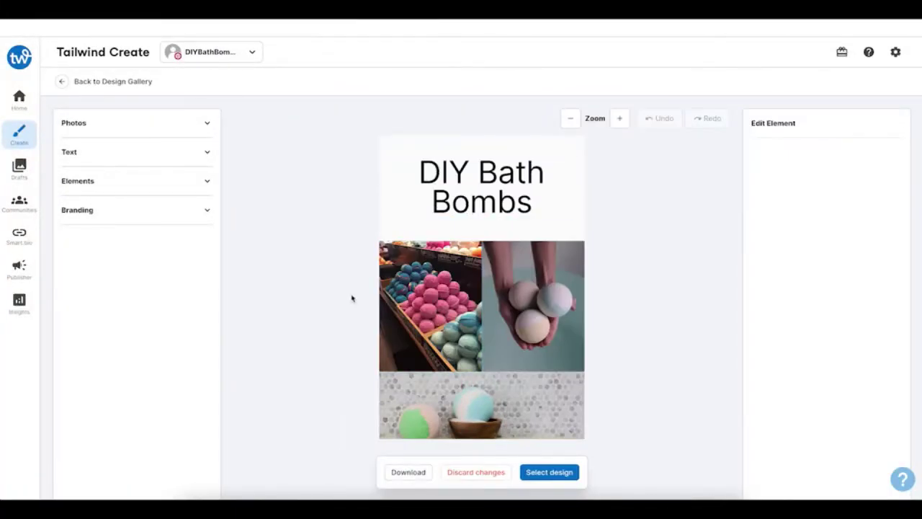
{"action": "left_click", "coordinate": [420, 300]}
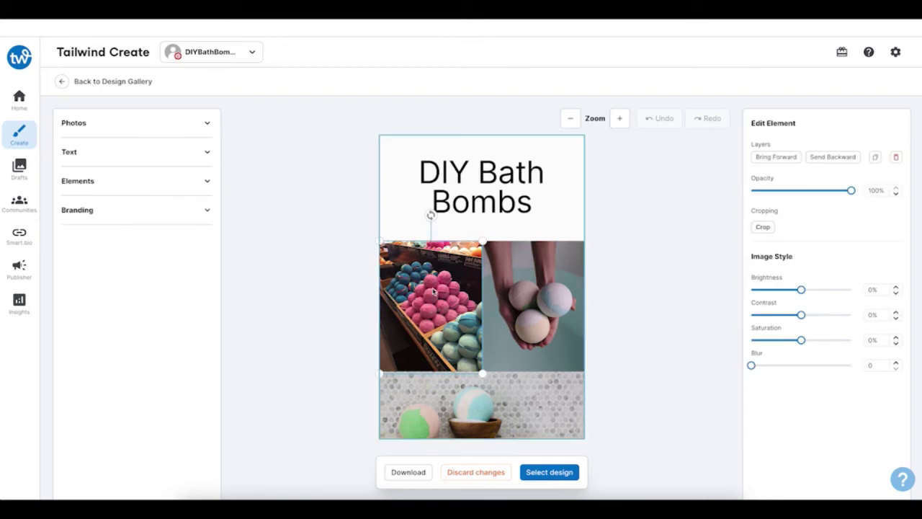
{"action": "left_click_drag", "start_coordinate": [433, 291], "coordinate": [433, 264]}
{"action": "left_click_drag", "start_coordinate": [390, 254], "coordinate": [431, 282]}
{"action": "left_click", "coordinate": [65, 84]}
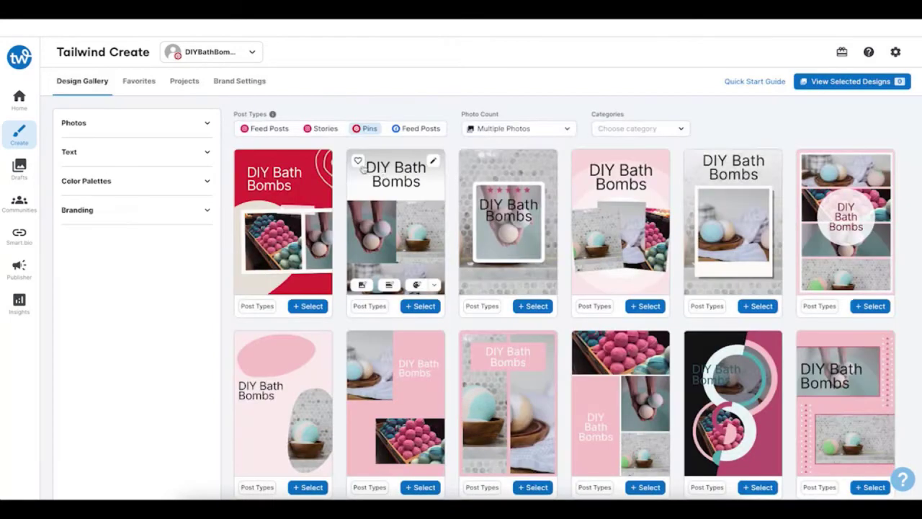
{"action": "left_click", "coordinate": [359, 162]}
- Select the second pin design and both matching Feed Post versions, then keep selecting
{"action": "left_click", "coordinate": [421, 306]}
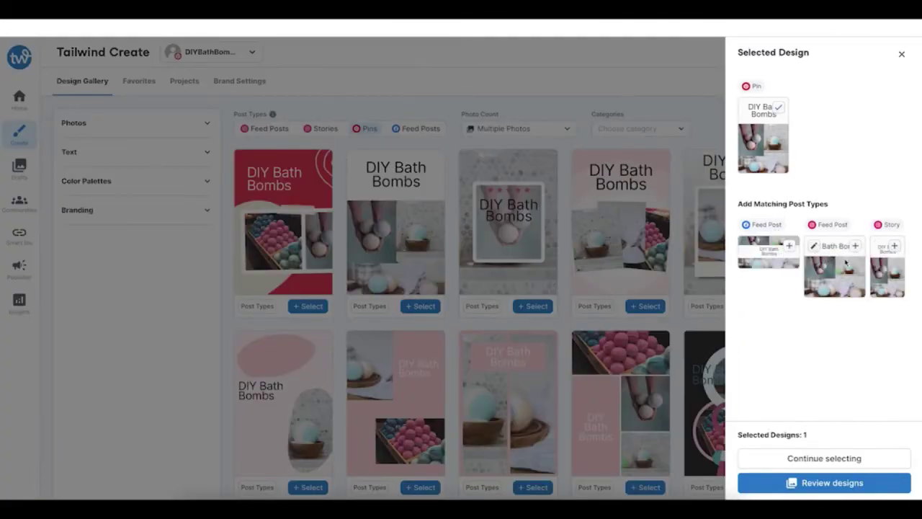
{"action": "left_click", "coordinate": [789, 246]}
{"action": "left_click", "coordinate": [857, 246]}
{"action": "left_click", "coordinate": [787, 457]}
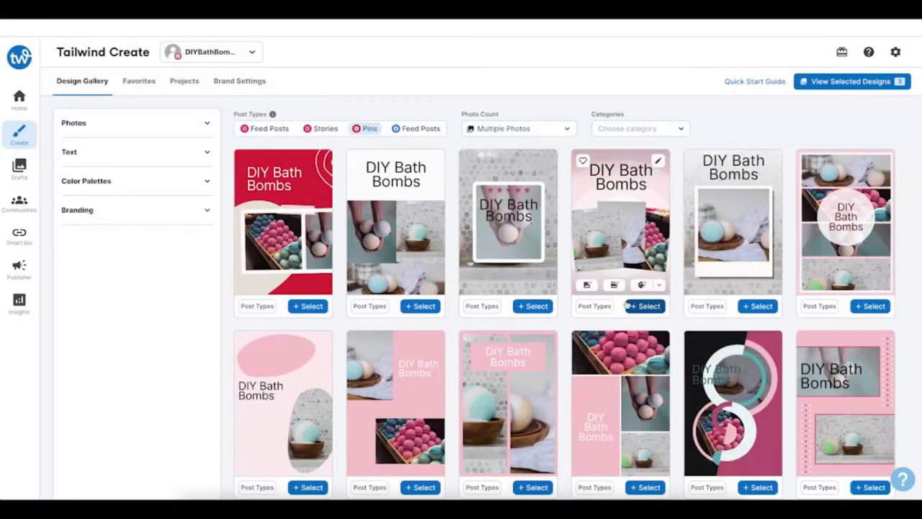
- Show all post-type variants of the pink design
{"action": "left_click", "coordinate": [596, 306]}
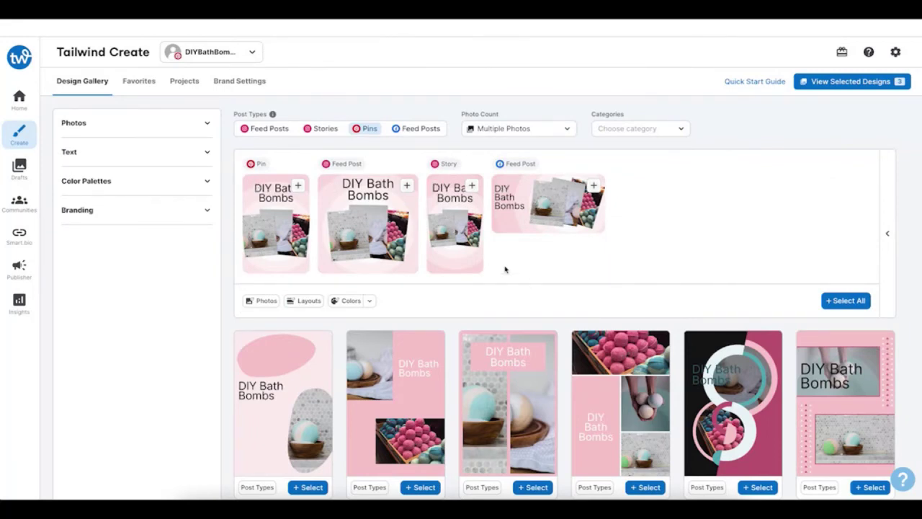
{"action": "scroll", "coordinate": [386, 356], "scroll_direction": "down", "scroll_amount": 3}
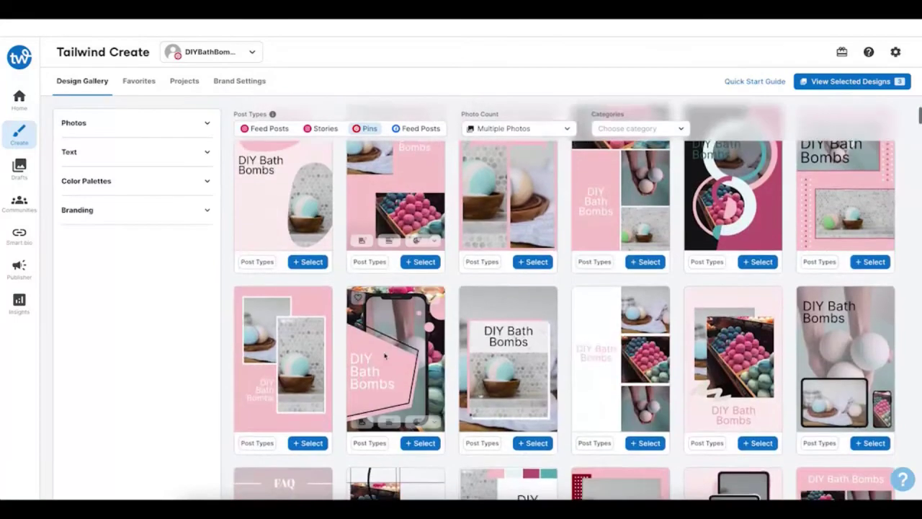
{"action": "scroll", "coordinate": [386, 355], "scroll_direction": "up", "scroll_amount": 2}
{"action": "scroll", "coordinate": [593, 200], "scroll_direction": "up", "scroll_amount": 1}
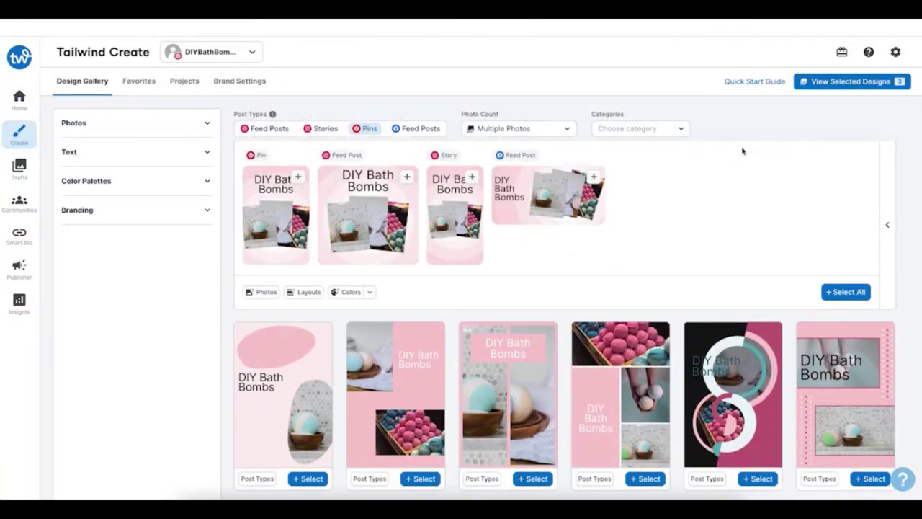
- Review the three selected designs and proceed to scheduling from the Design Summary
{"action": "left_click", "coordinate": [819, 85]}
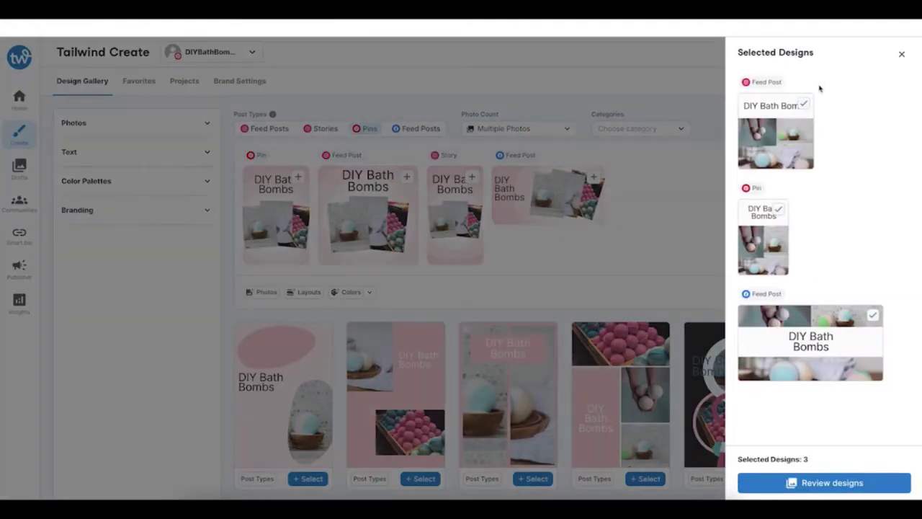
{"action": "left_click", "coordinate": [797, 483]}
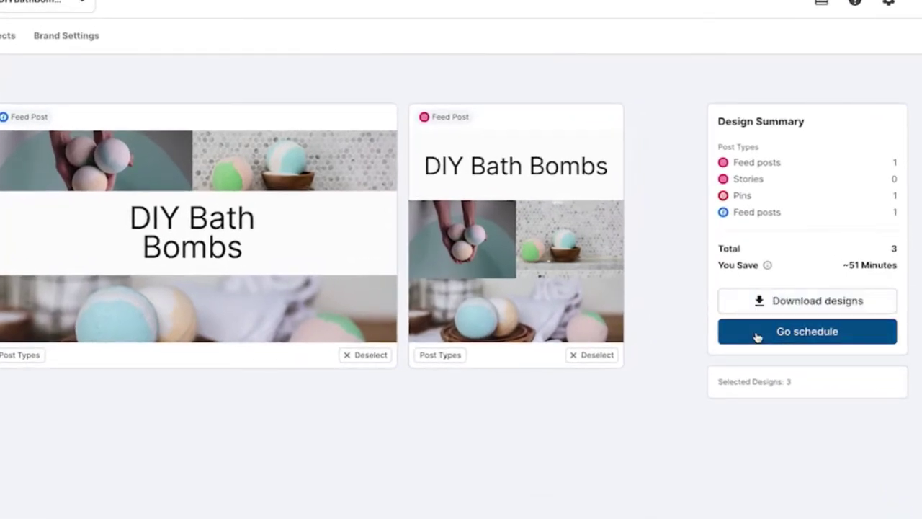
{"action": "left_click", "coordinate": [757, 331]}
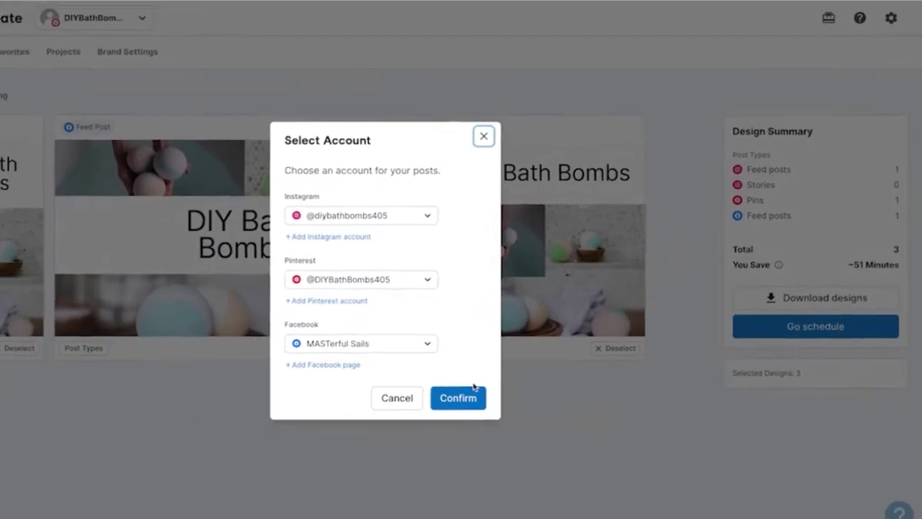
- Confirm the Instagram, Pinterest and Facebook accounts, check Edit Posts, and return to Create
{"action": "left_click", "coordinate": [495, 390]}
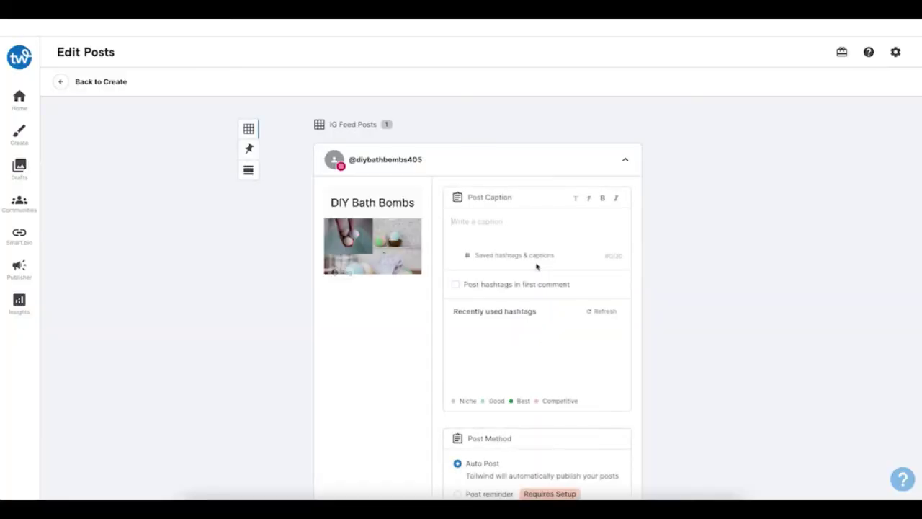
{"action": "scroll", "coordinate": [368, 312], "scroll_direction": "down", "scroll_amount": 5}
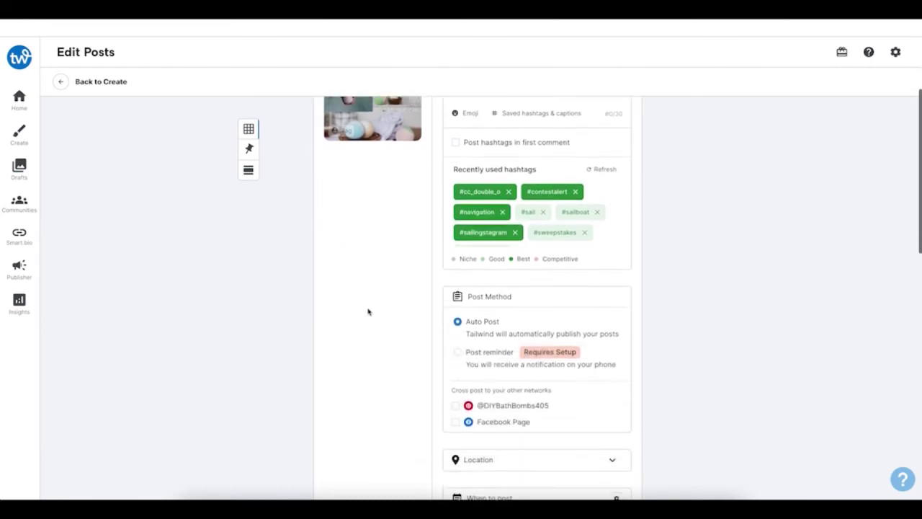
{"action": "scroll", "coordinate": [368, 312], "scroll_direction": "down", "scroll_amount": 4}
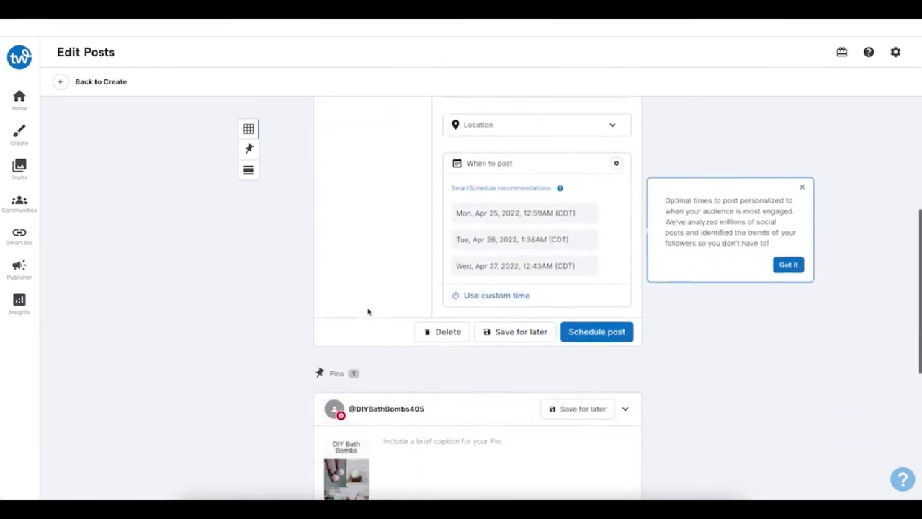
{"action": "left_click", "coordinate": [19, 131]}
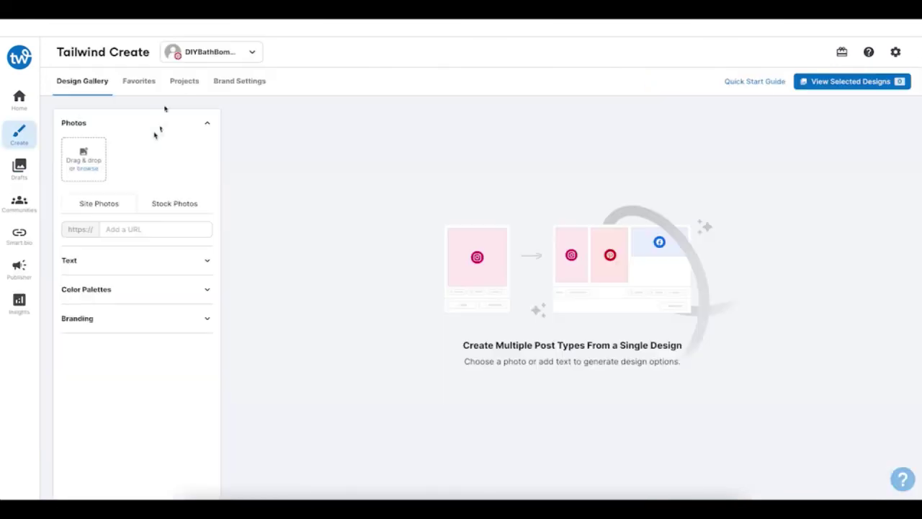
- View the Favorites tab, then the Projects list with the DIY Bath Bombs project
{"action": "left_click", "coordinate": [148, 87]}
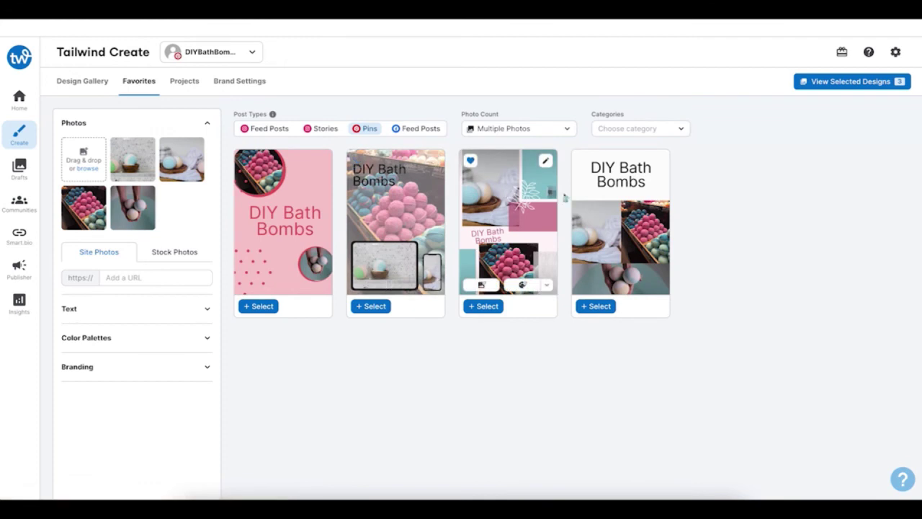
{"action": "left_click", "coordinate": [173, 86]}
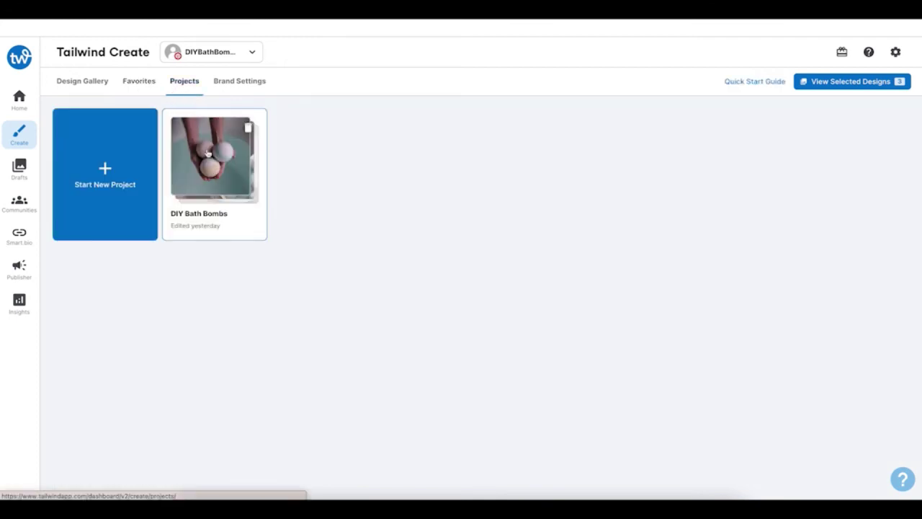